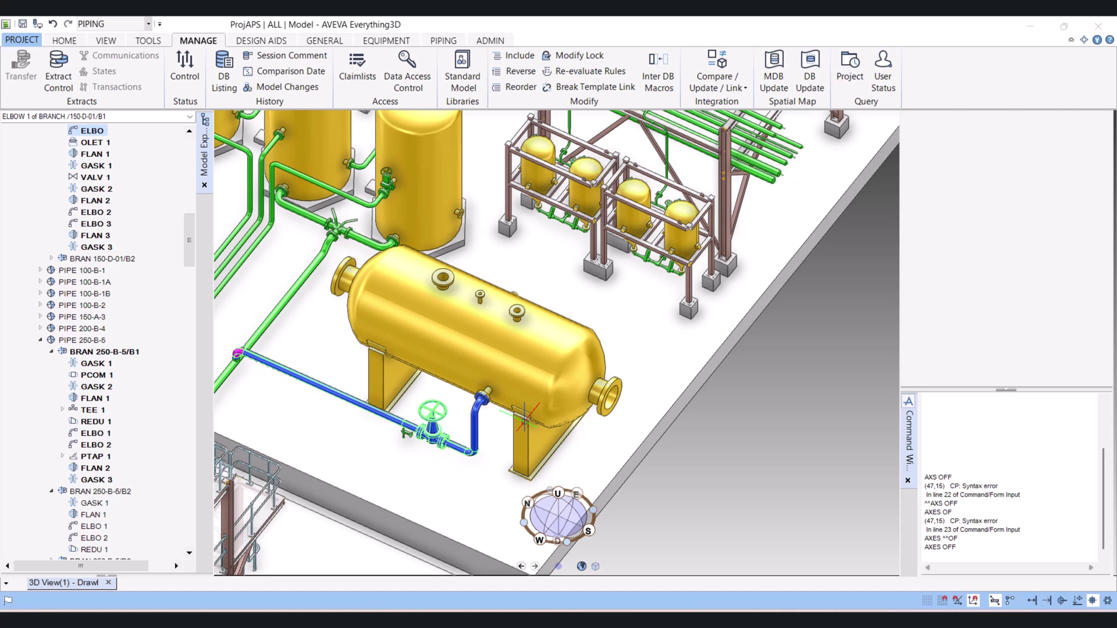
Step: Select the second elbow, then the whole branch 150-D-01/B1, in Model Explorer
{"action": "left_click", "coordinate": [473, 451]}
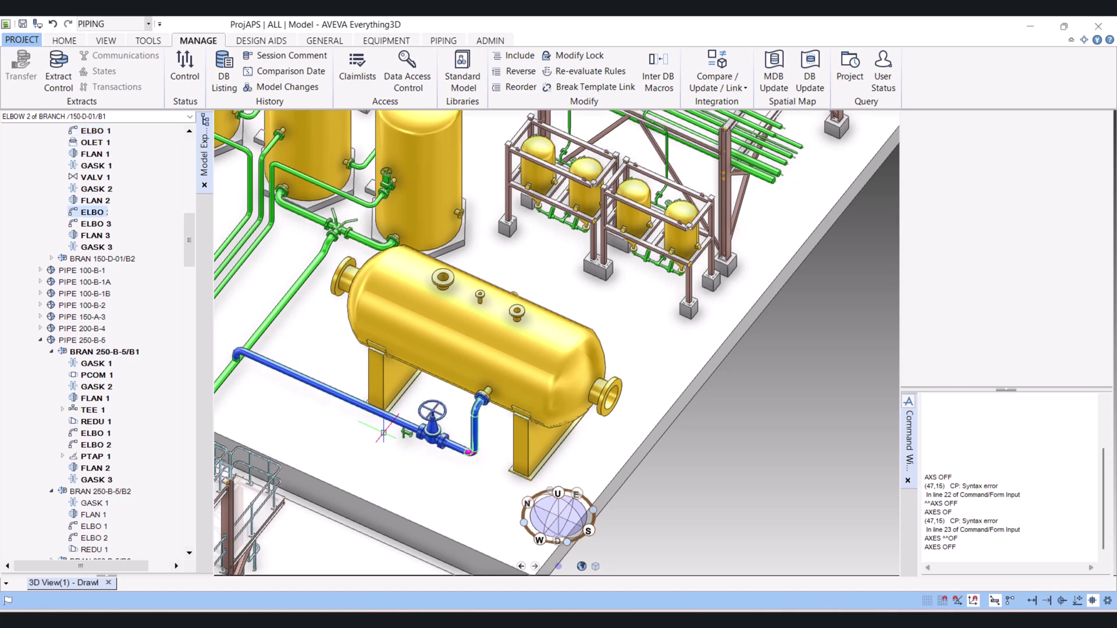
{"action": "scroll", "coordinate": [418, 414], "scroll_direction": "down", "scroll_amount": 2}
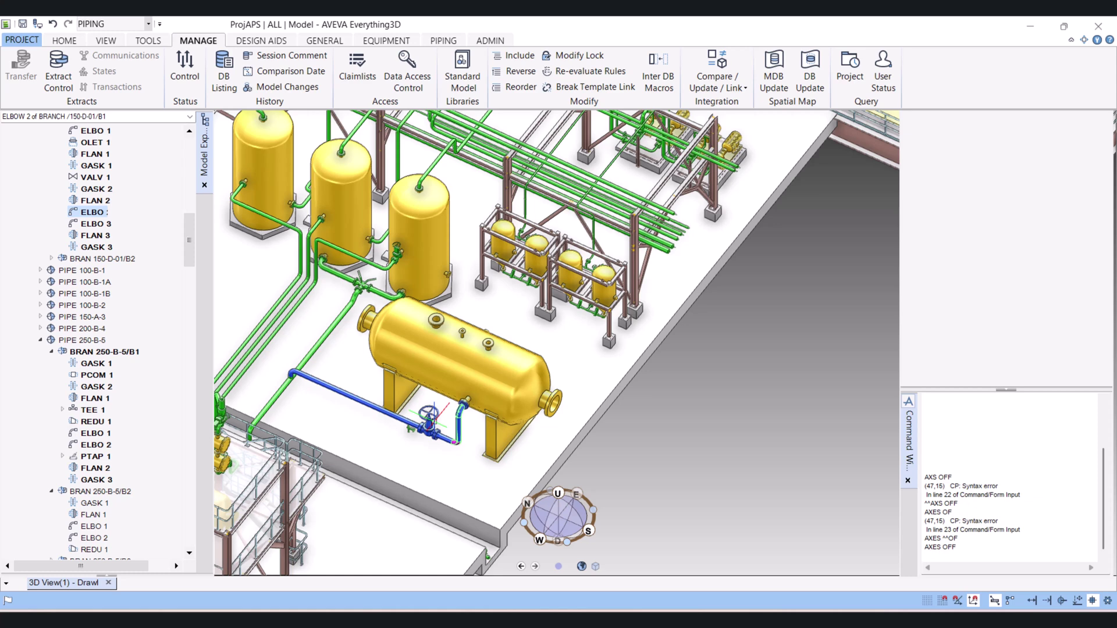
{"action": "scroll", "coordinate": [124, 250], "scroll_direction": "up", "scroll_amount": 2}
{"action": "scroll", "coordinate": [119, 233], "scroll_direction": "up", "scroll_amount": 1}
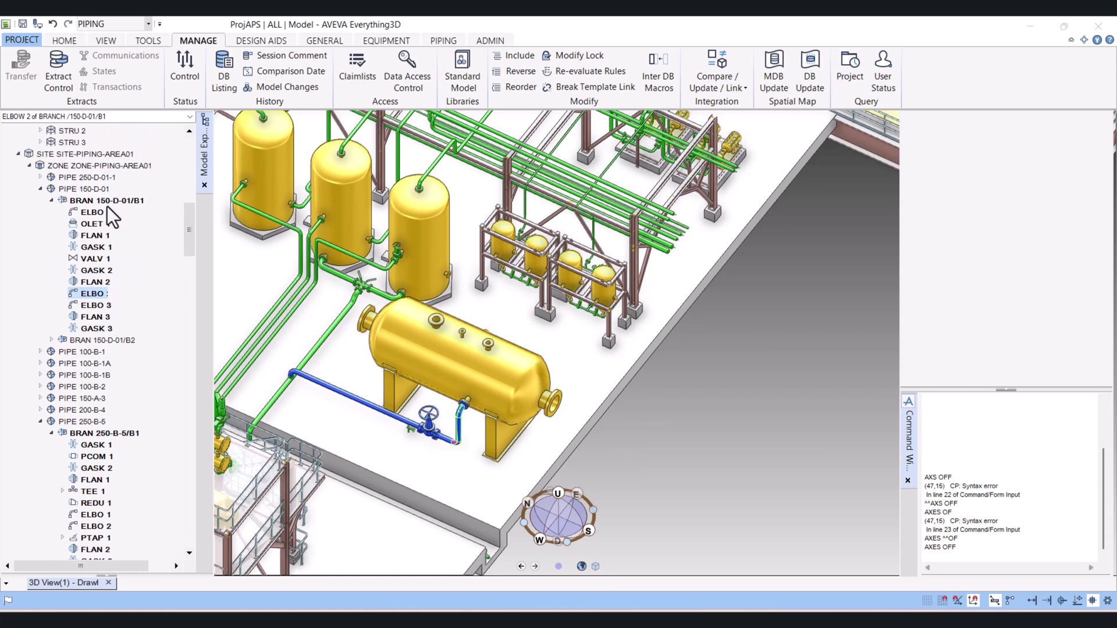
{"action": "left_click", "coordinate": [99, 200]}
{"action": "scroll", "coordinate": [375, 412], "scroll_direction": "up", "scroll_amount": 5}
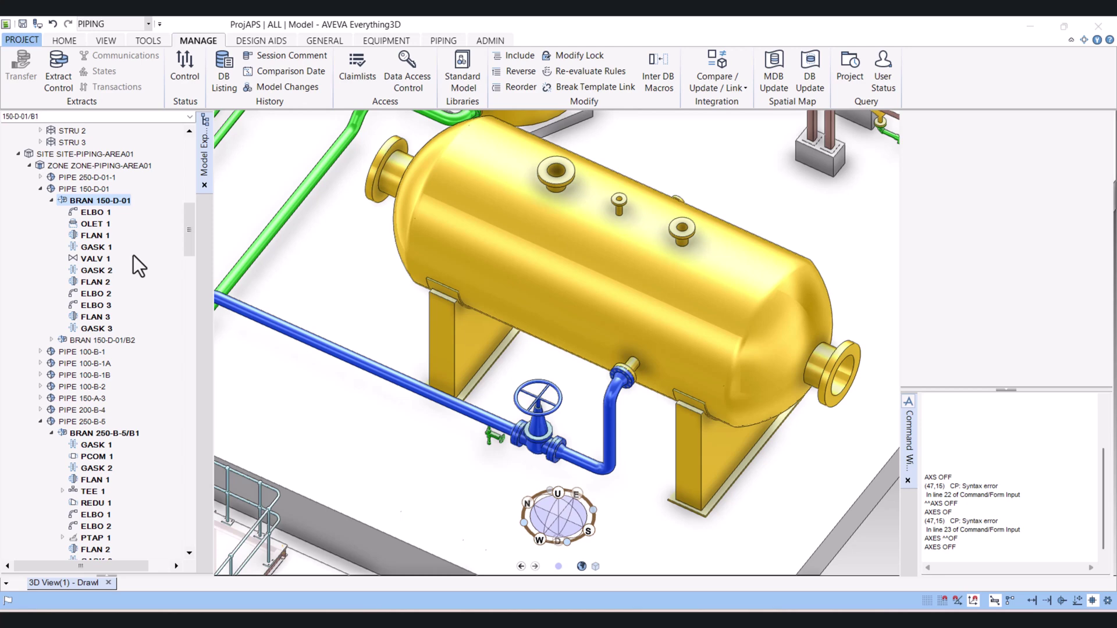
Step: Inspect the head elbow and FLAN 3 by the vessel nozzle, then bring up the command output options
{"action": "left_click", "coordinate": [96, 210]}
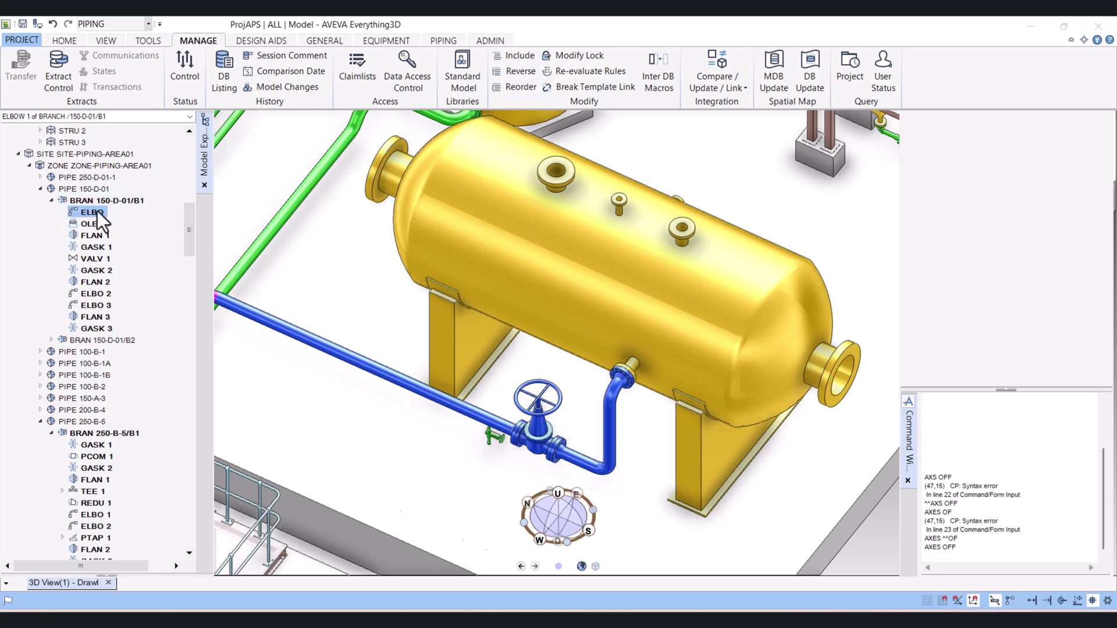
{"action": "scroll", "coordinate": [285, 305], "scroll_direction": "up", "scroll_amount": 4}
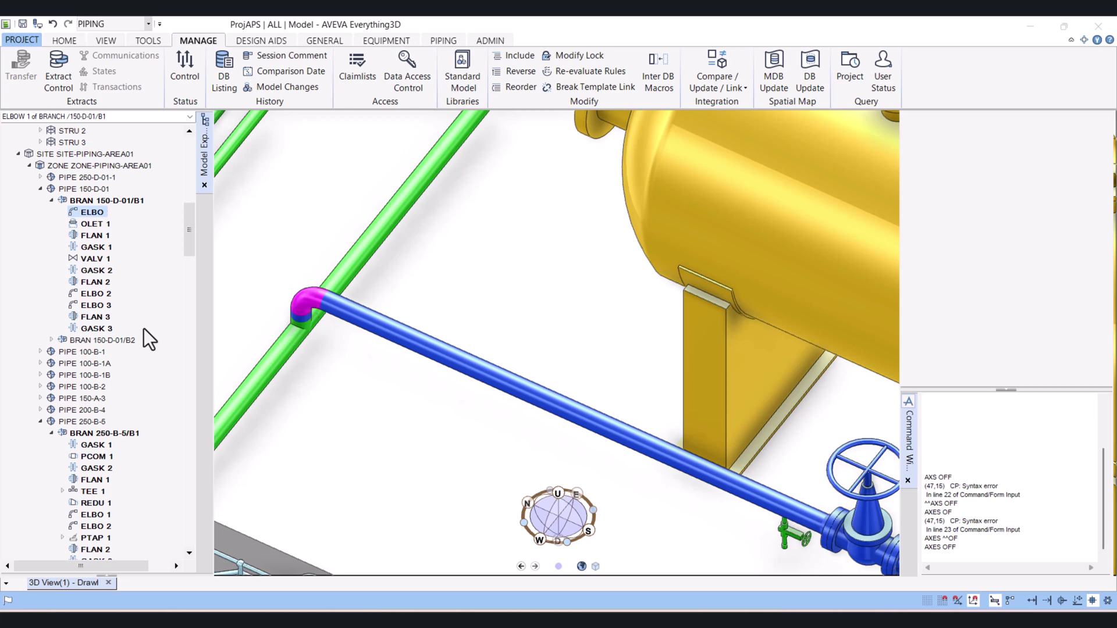
{"action": "left_click", "coordinate": [104, 317]}
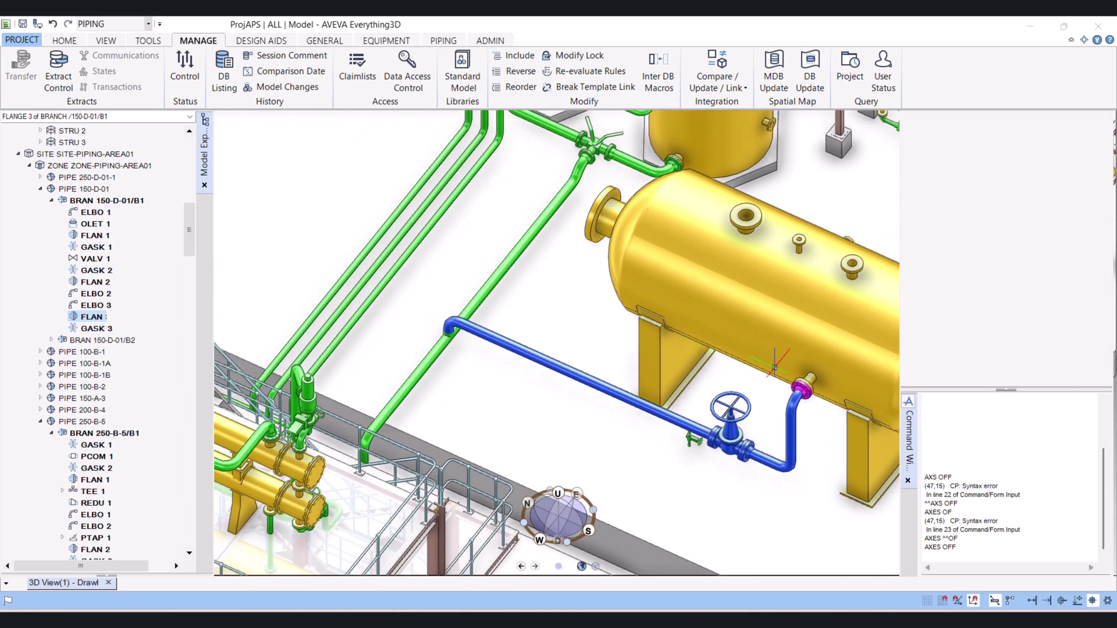
{"action": "scroll", "coordinate": [802, 387], "scroll_direction": "up", "scroll_amount": 3}
{"action": "scroll", "coordinate": [808, 389], "scroll_direction": "down", "scroll_amount": 4}
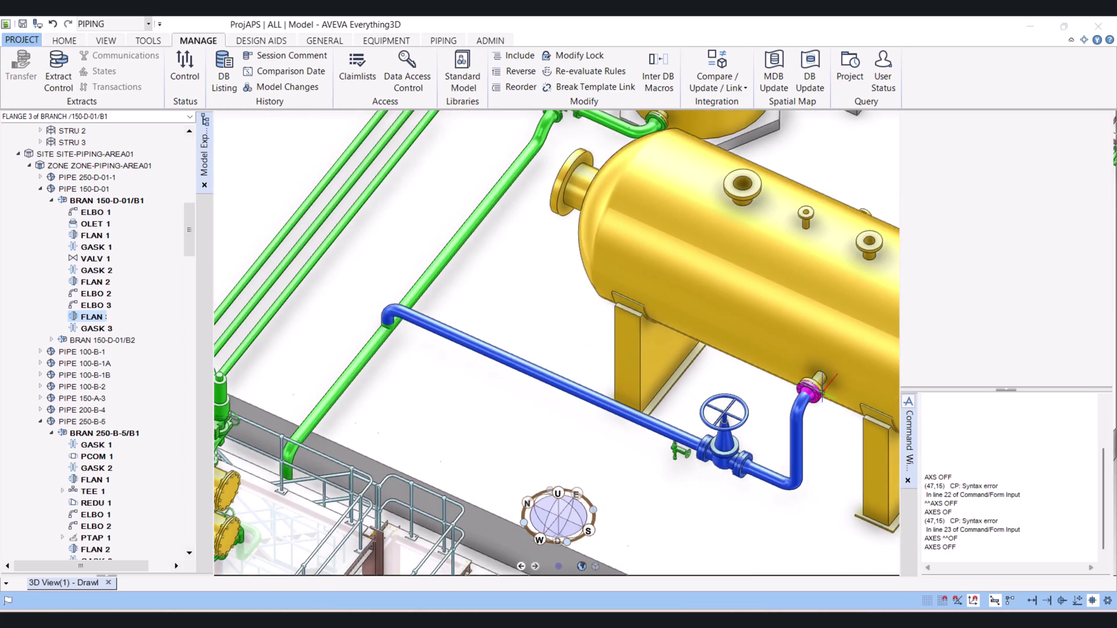
{"action": "right_click", "coordinate": [965, 549]}
Step: Clear the old output and query branch 150-D-01/B1's head and tail references
{"action": "left_click", "coordinate": [1003, 540]}
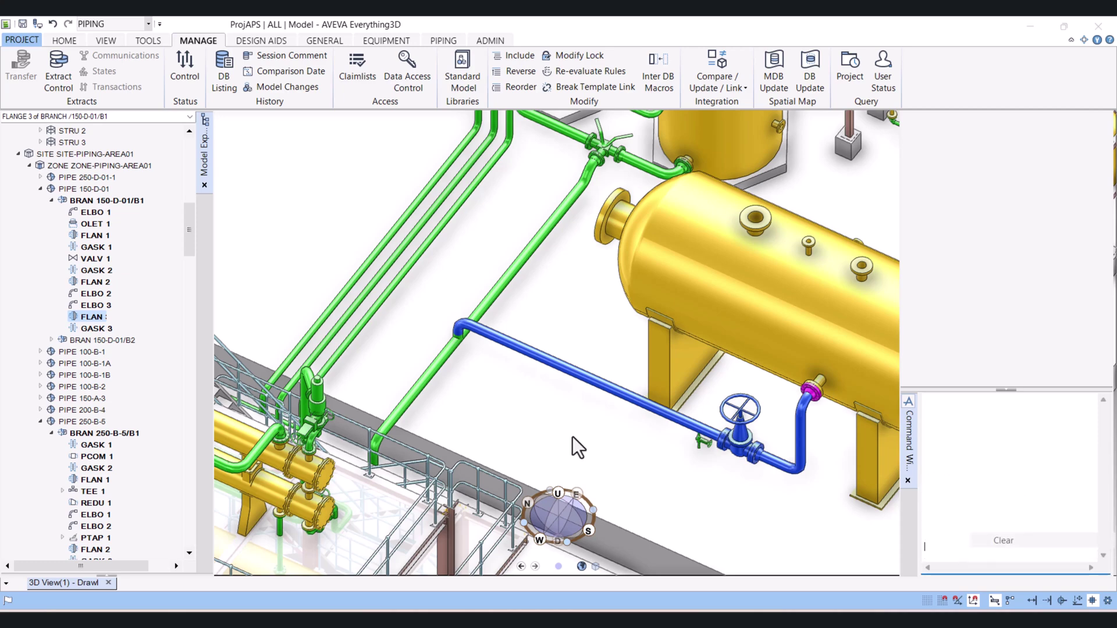
{"action": "left_click", "coordinate": [106, 200]}
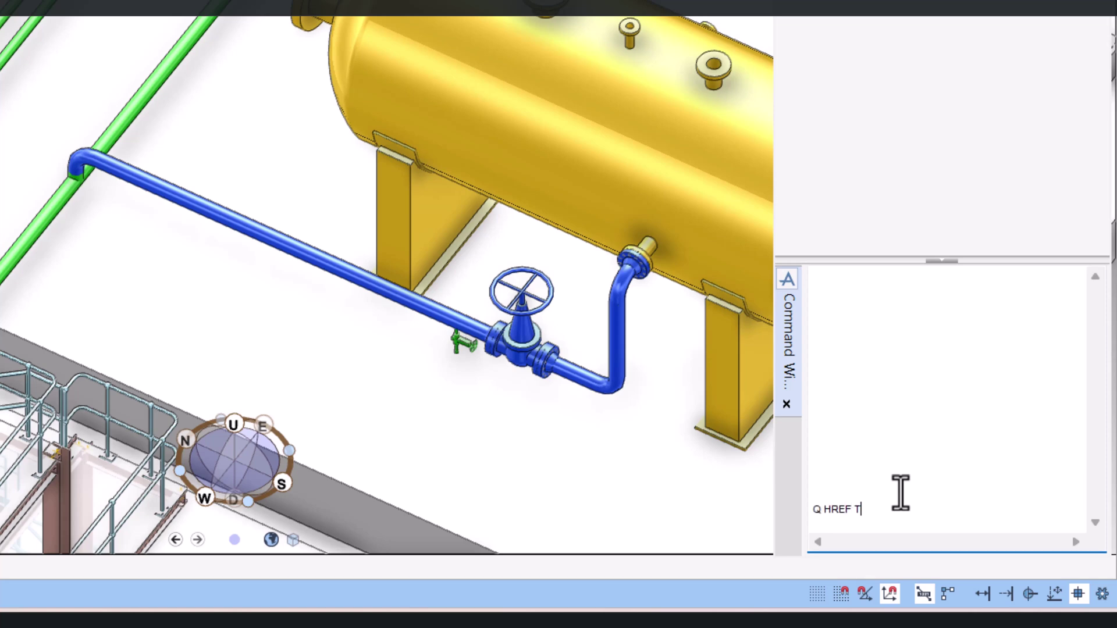
{"action": "type", "text": "F"}
{"action": "key", "text": "Return"}
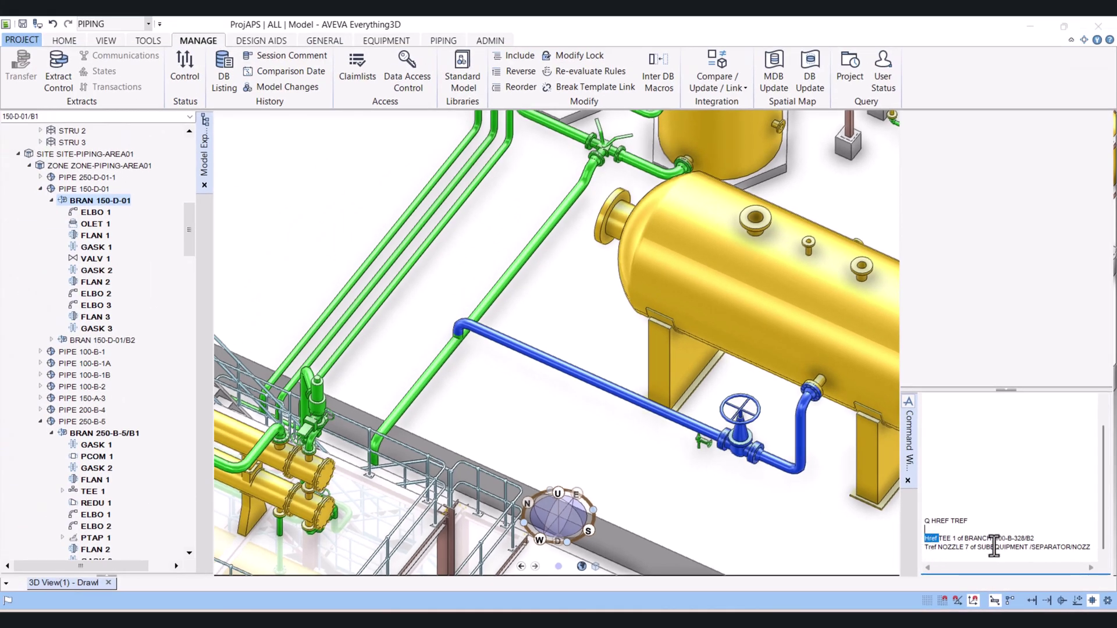
Step: Select TEE 1 of /100-B-328/B2 at the branch head and highlight the tail reference result
{"action": "scroll", "coordinate": [468, 337], "scroll_direction": "up", "scroll_amount": 5}
{"action": "left_click", "coordinate": [447, 327]}
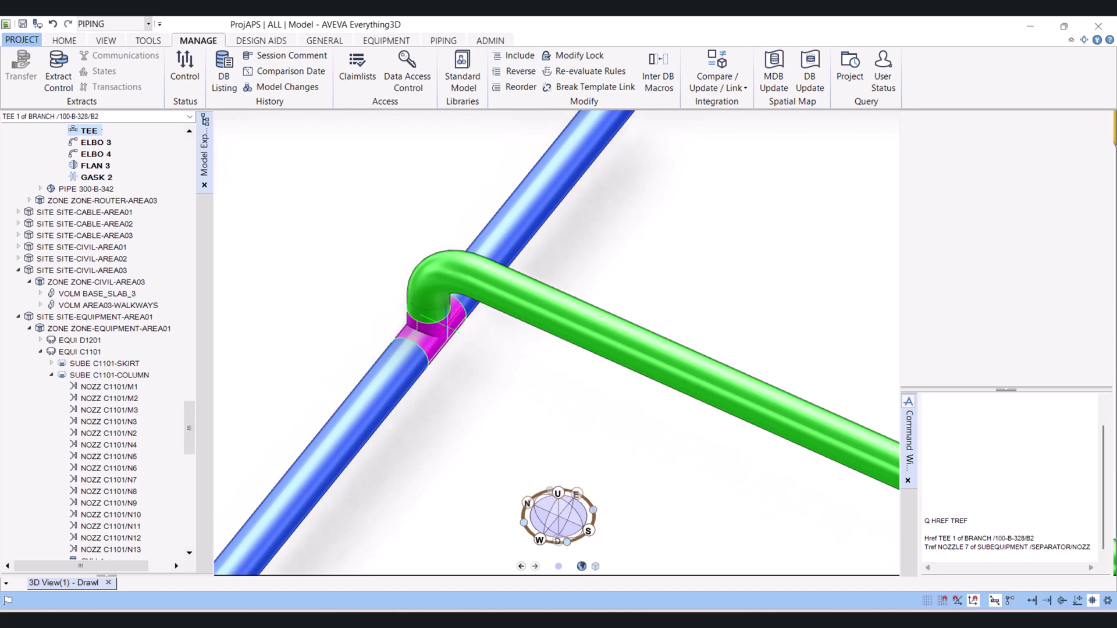
{"action": "scroll", "coordinate": [576, 395], "scroll_direction": "down", "scroll_amount": 5}
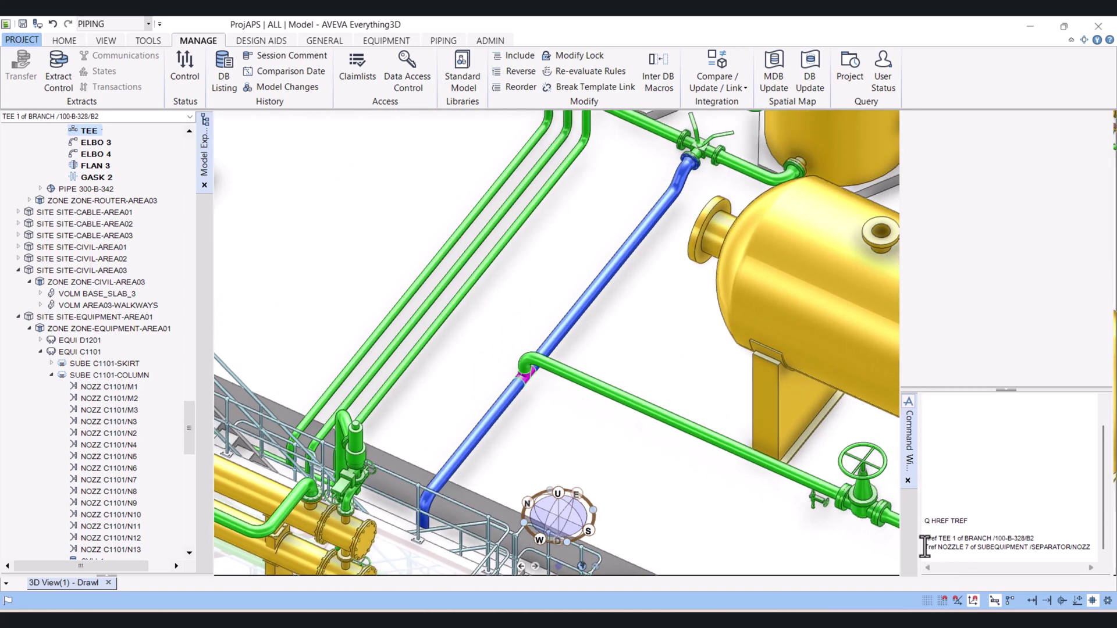
{"action": "left_click_drag", "start_coordinate": [924, 546], "coordinate": [937, 549]}
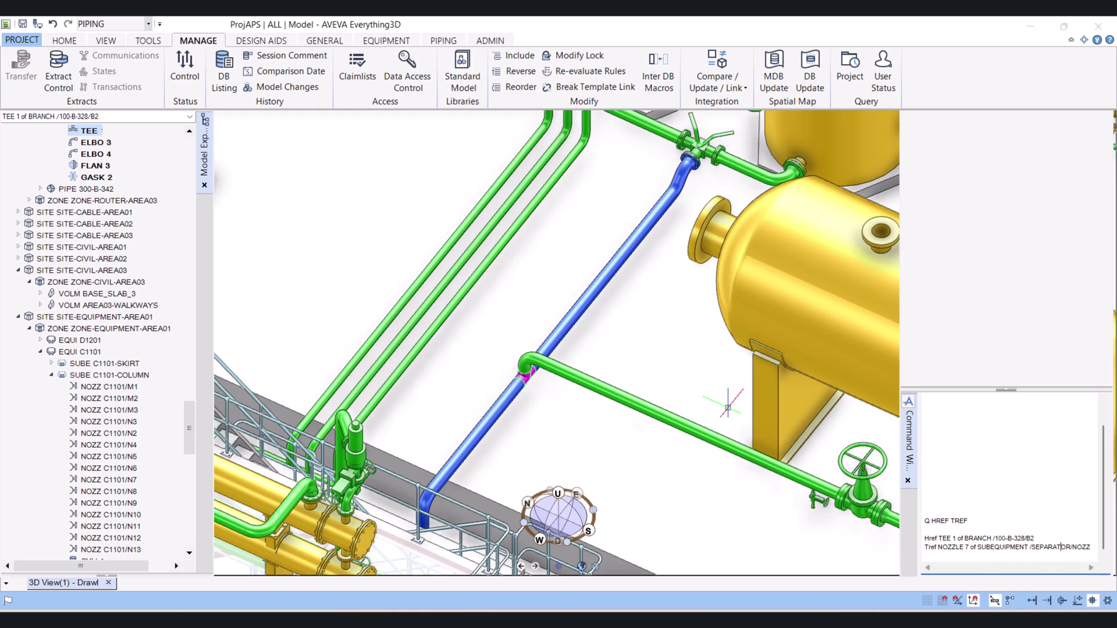
{"action": "scroll", "coordinate": [723, 401], "scroll_direction": "down", "scroll_amount": 5}
{"action": "scroll", "coordinate": [779, 385], "scroll_direction": "up", "scroll_amount": 8}
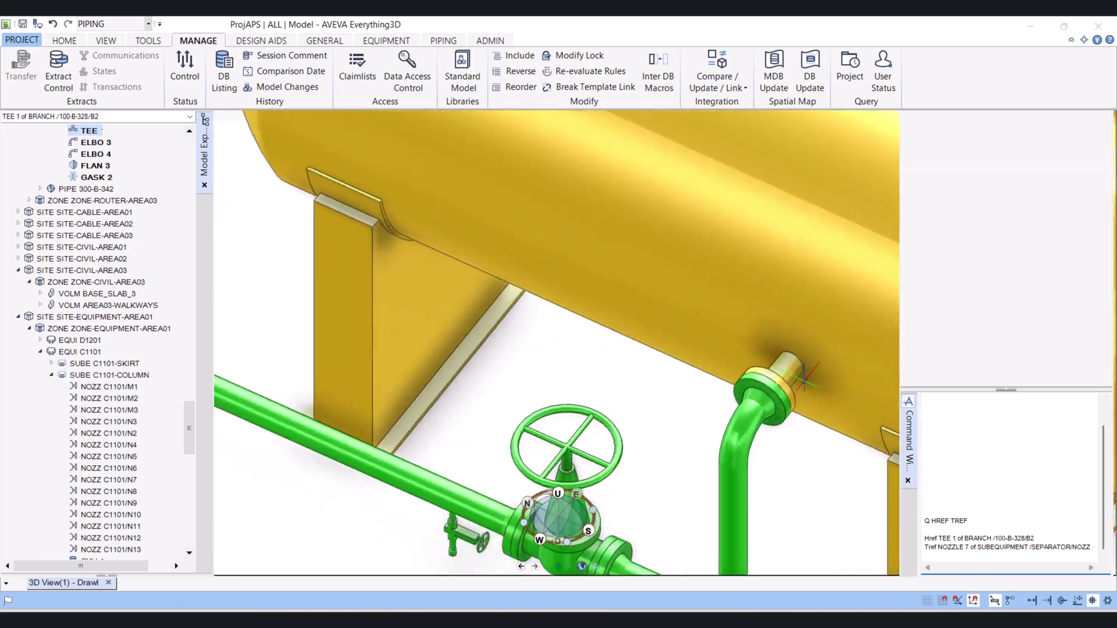
Step: Select the separator vessel at the branch tail, then the blue branch and its third elbow
{"action": "left_click", "coordinate": [787, 379]}
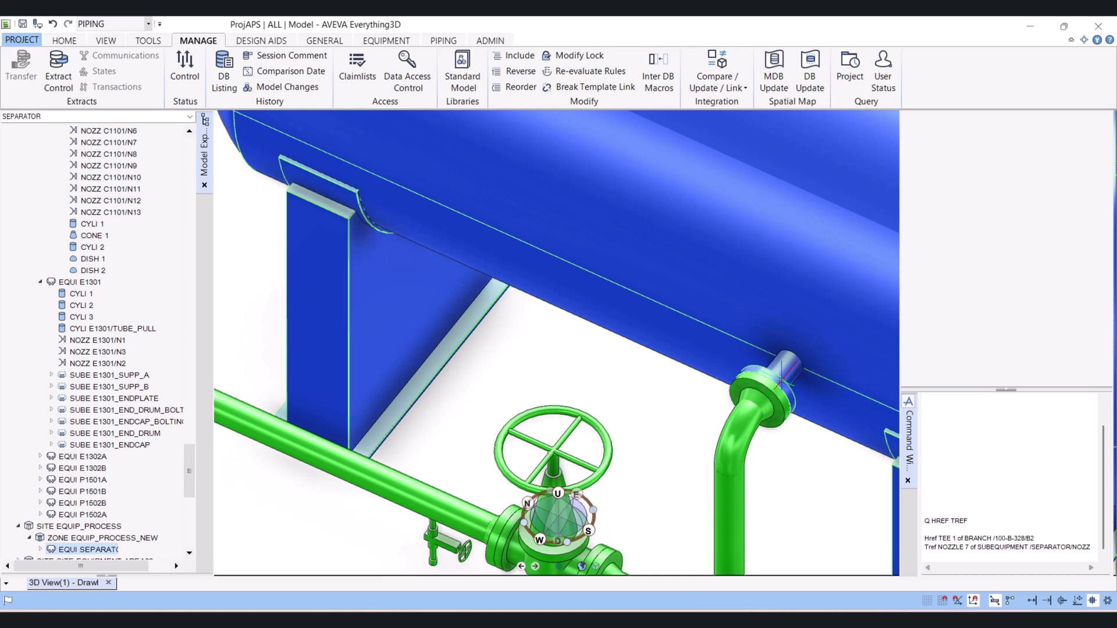
{"action": "scroll", "coordinate": [780, 384], "scroll_direction": "down", "scroll_amount": 5}
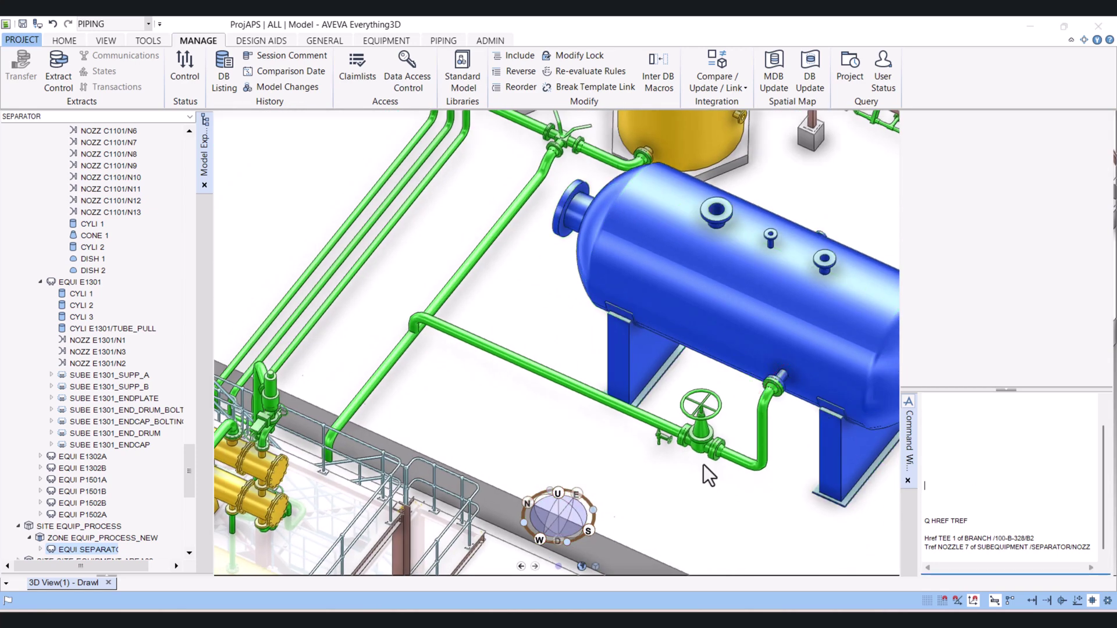
{"action": "left_click", "coordinate": [755, 464]}
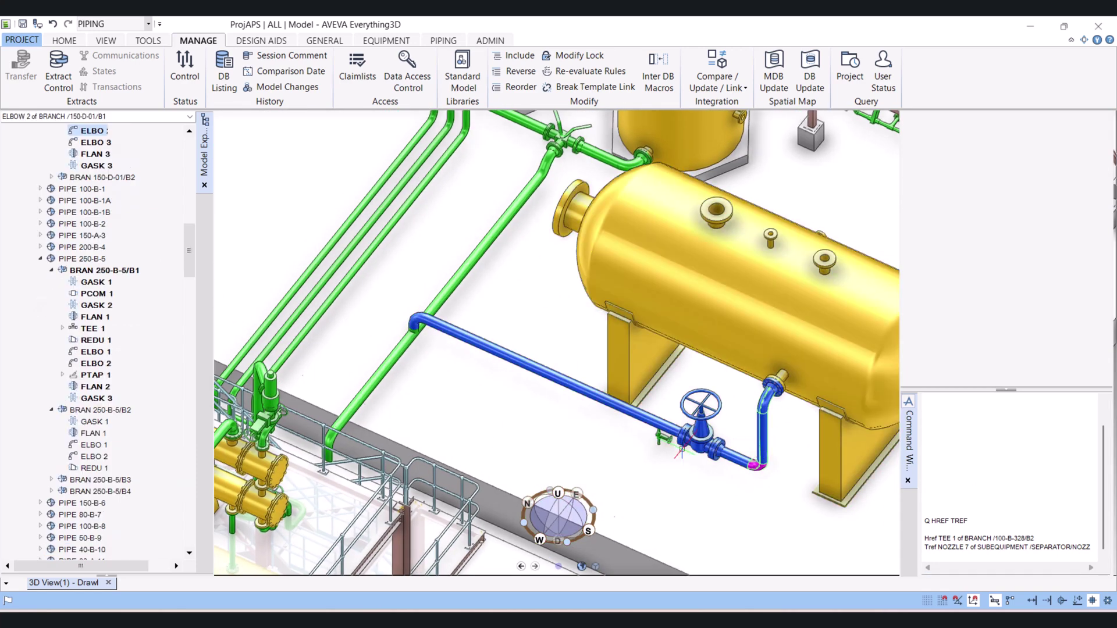
{"action": "left_click", "coordinate": [93, 142]}
{"action": "scroll", "coordinate": [96, 174], "scroll_direction": "up", "scroll_amount": 3}
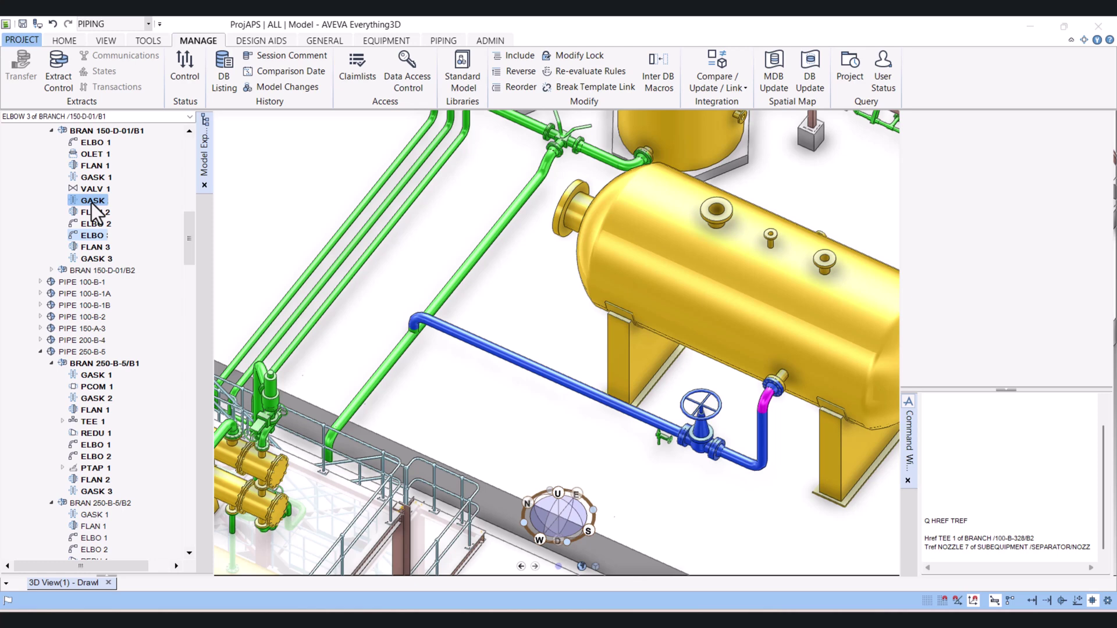
Step: Place axes markers at branch 150-D-01/B1's head (AXES AT PH) and tail (AXES AT PT), then zoom out
{"action": "left_click", "coordinate": [98, 154]}
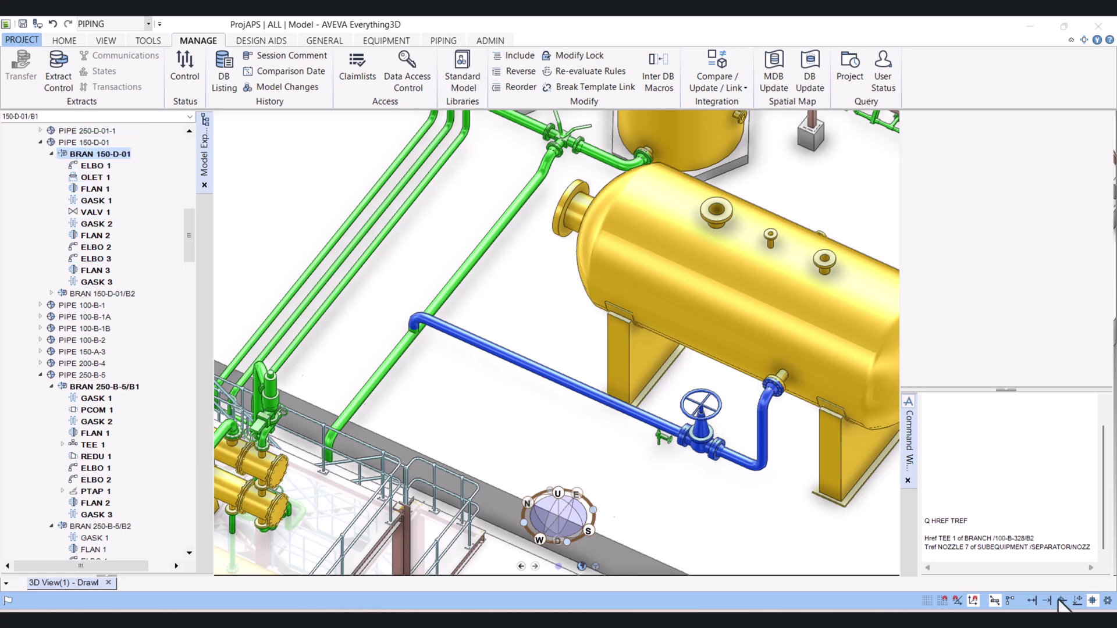
{"action": "left_click", "coordinate": [937, 555]}
{"action": "type", "text": "AXES AT PH"}
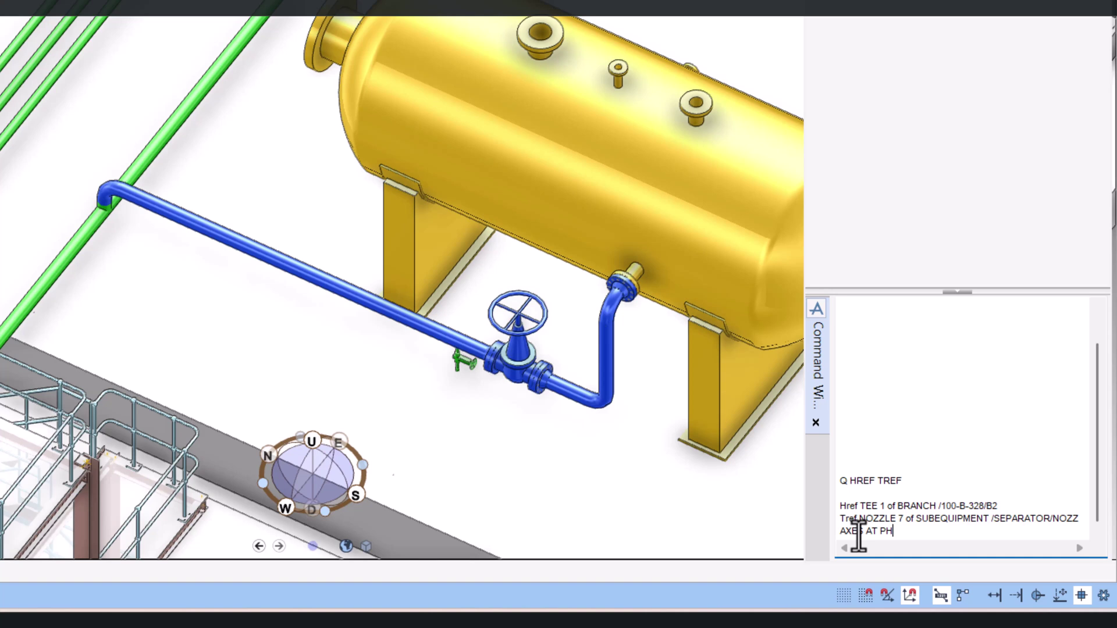
{"action": "key", "text": "Return"}
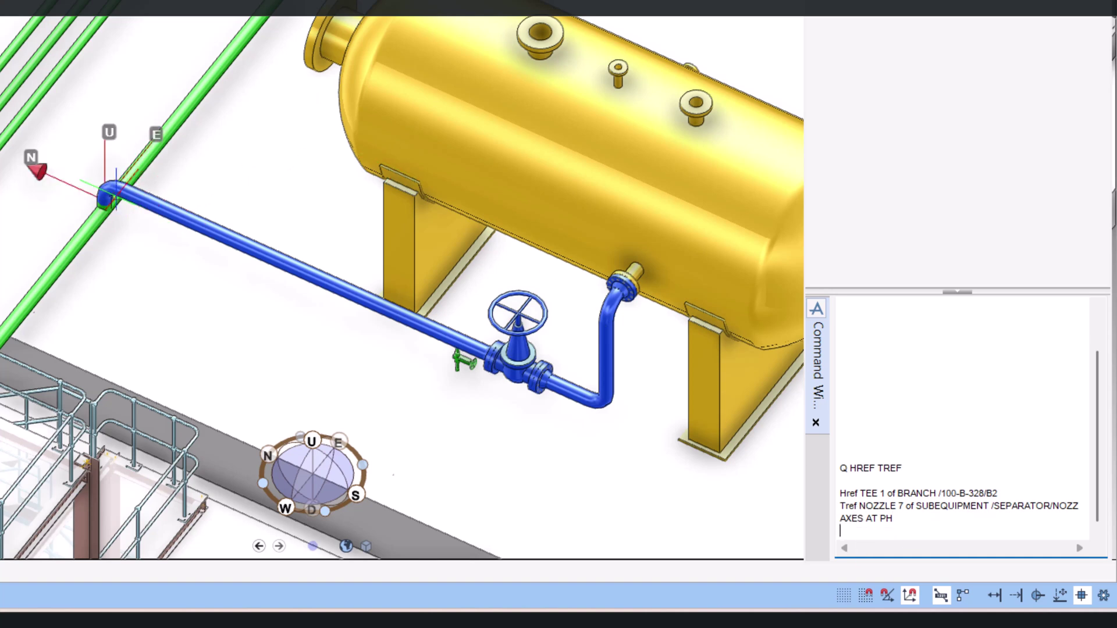
{"action": "double_click", "coordinate": [906, 520]}
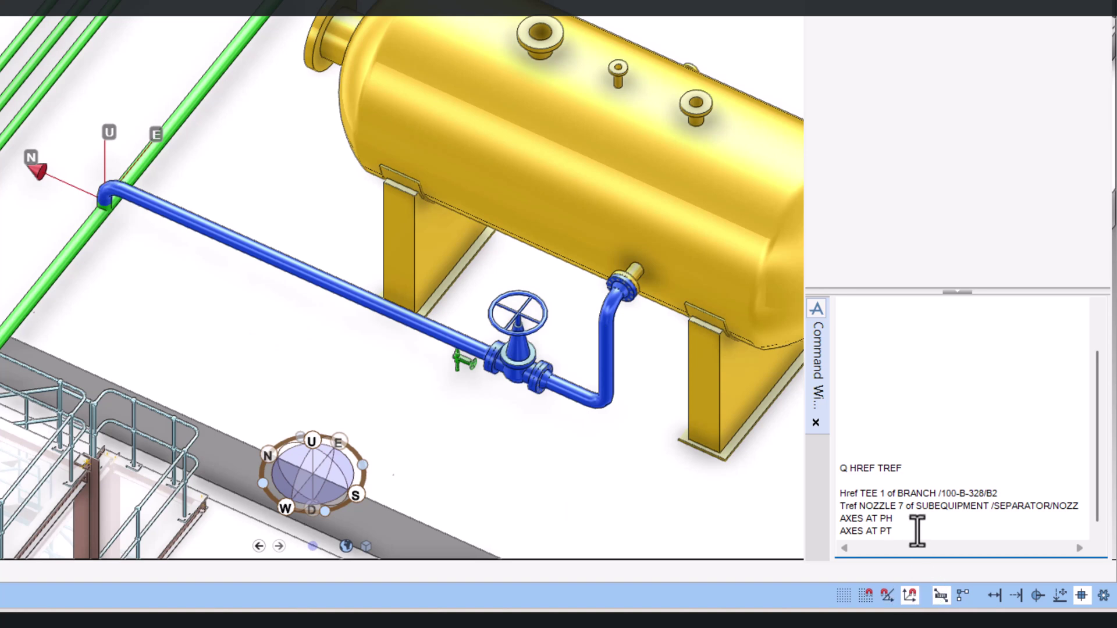
{"action": "key", "text": "Return"}
{"action": "scroll", "coordinate": [660, 359], "scroll_direction": "down", "scroll_amount": 2}
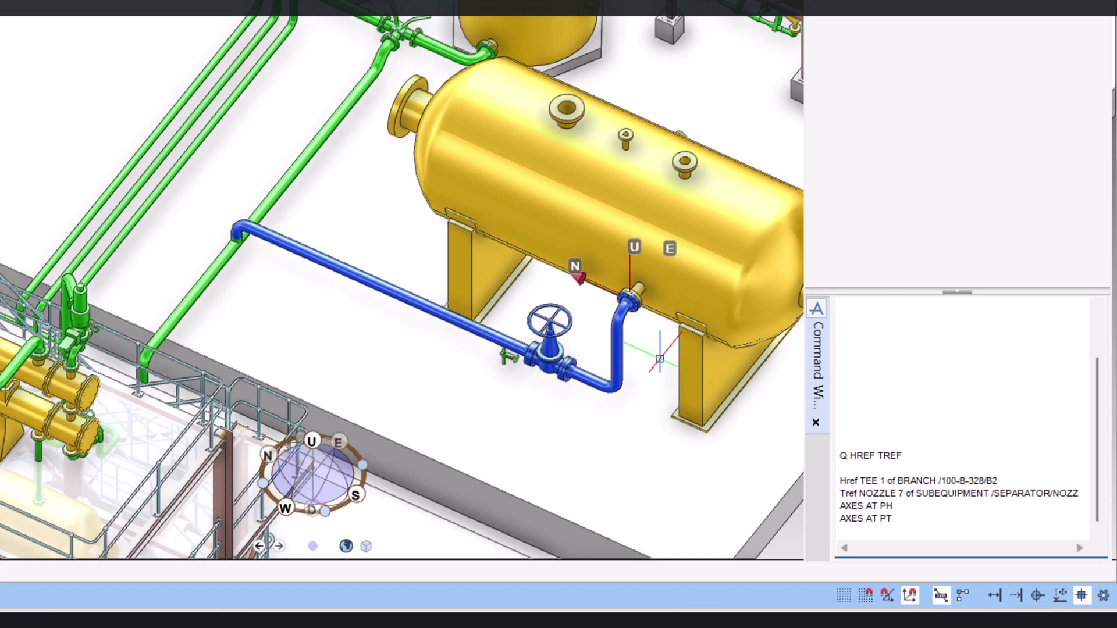
{"action": "scroll", "coordinate": [660, 359], "scroll_direction": "down", "scroll_amount": 1}
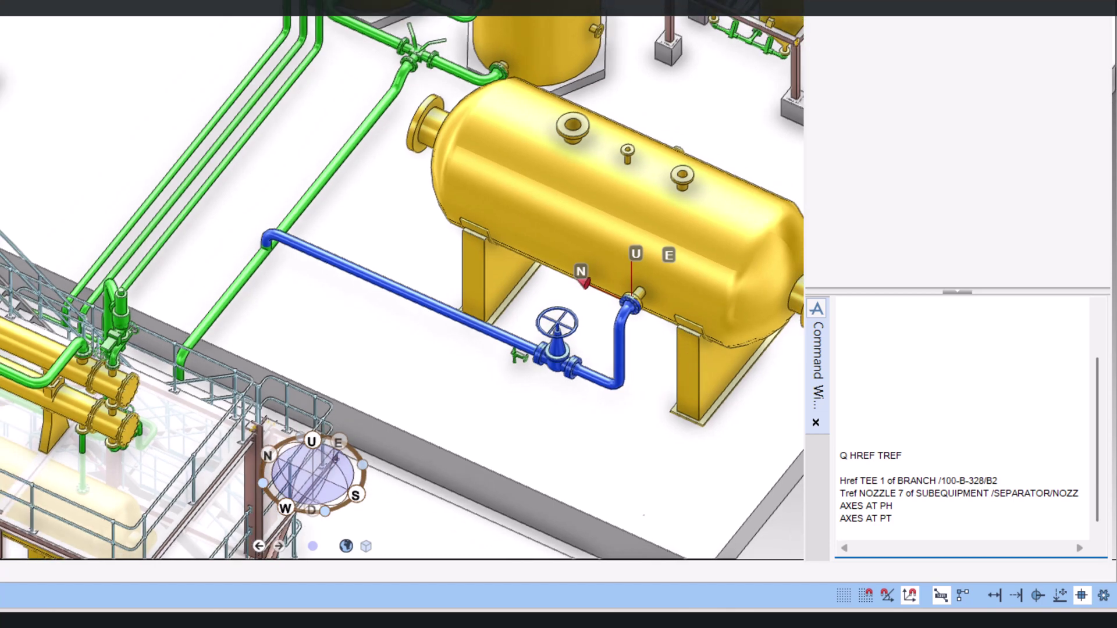
{"action": "scroll", "coordinate": [659, 359], "scroll_direction": "down", "scroll_amount": 2}
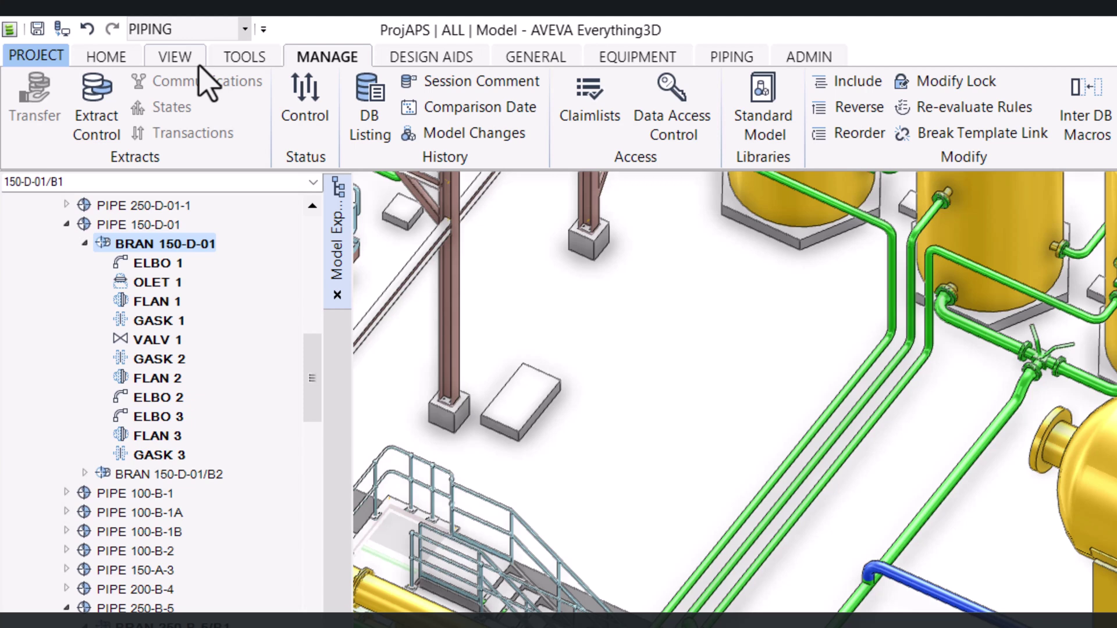
Step: Reverse branch 150-D-01 with MANAGE > Reverse so it runs from GASK 1 to ELBO 3
{"action": "left_click", "coordinate": [182, 32]}
{"action": "left_click", "coordinate": [321, 59]}
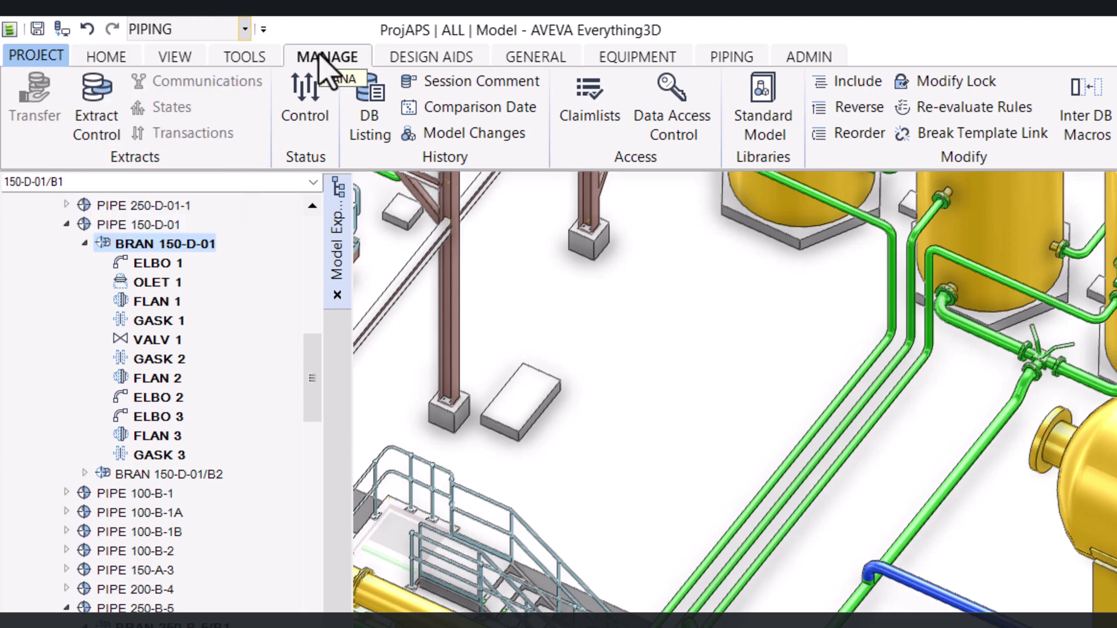
{"action": "left_click", "coordinate": [873, 117]}
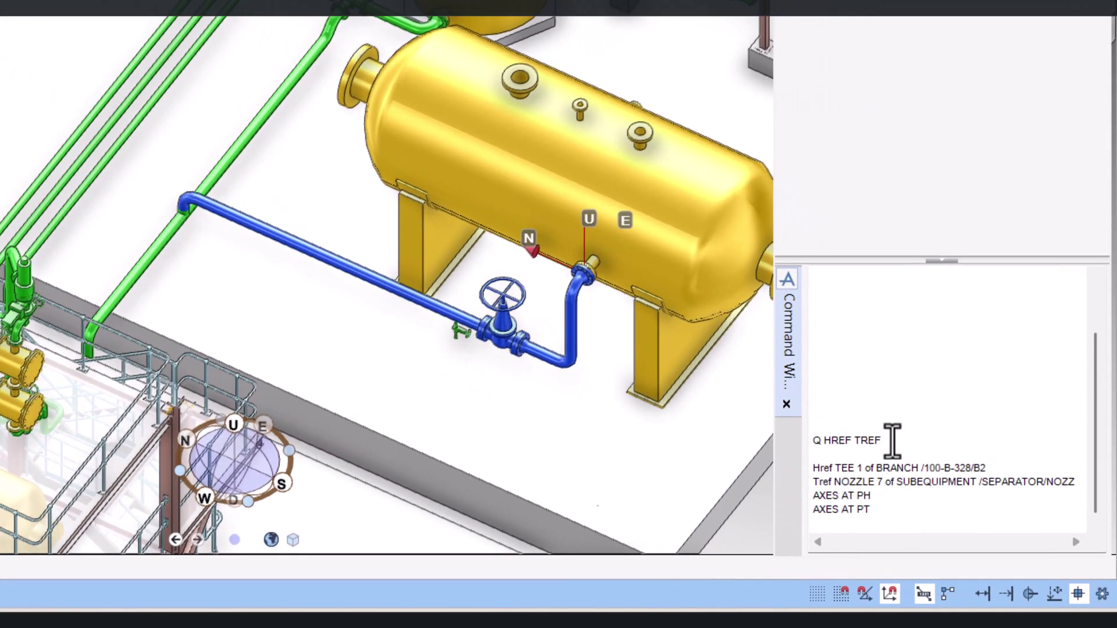
Step: Re-query head and tail references, showing head at NOZZLE 7 and tail at TEE 1; mark the tail with AXES AT PT
{"action": "left_click", "coordinate": [974, 503]}
{"action": "key", "text": "Return"}
{"action": "key", "text": "Return"}
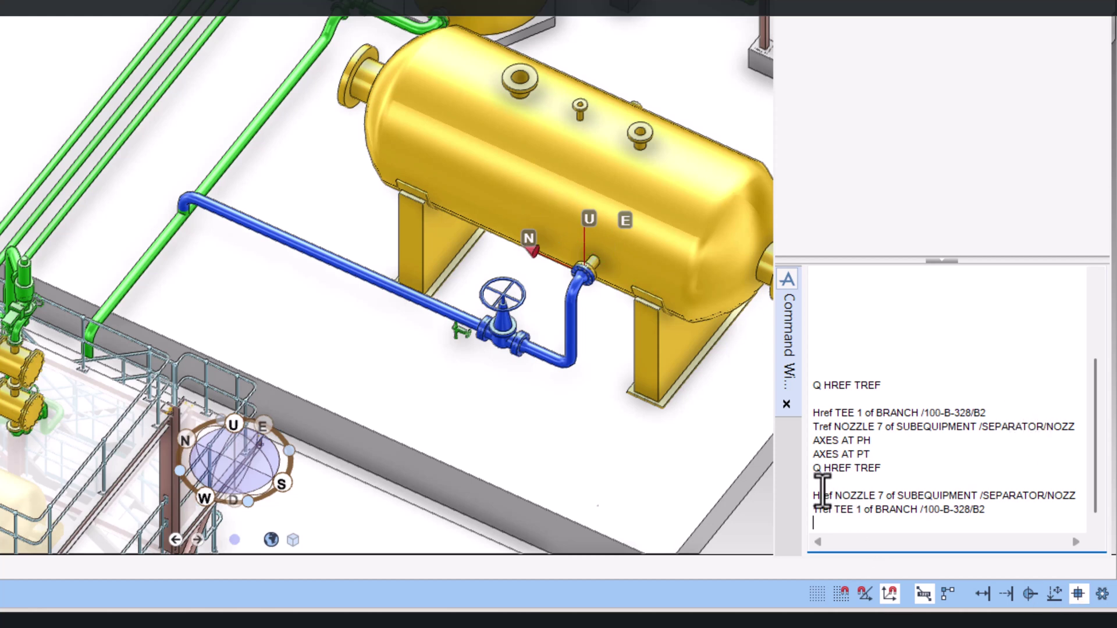
{"action": "left_click", "coordinate": [1063, 499]}
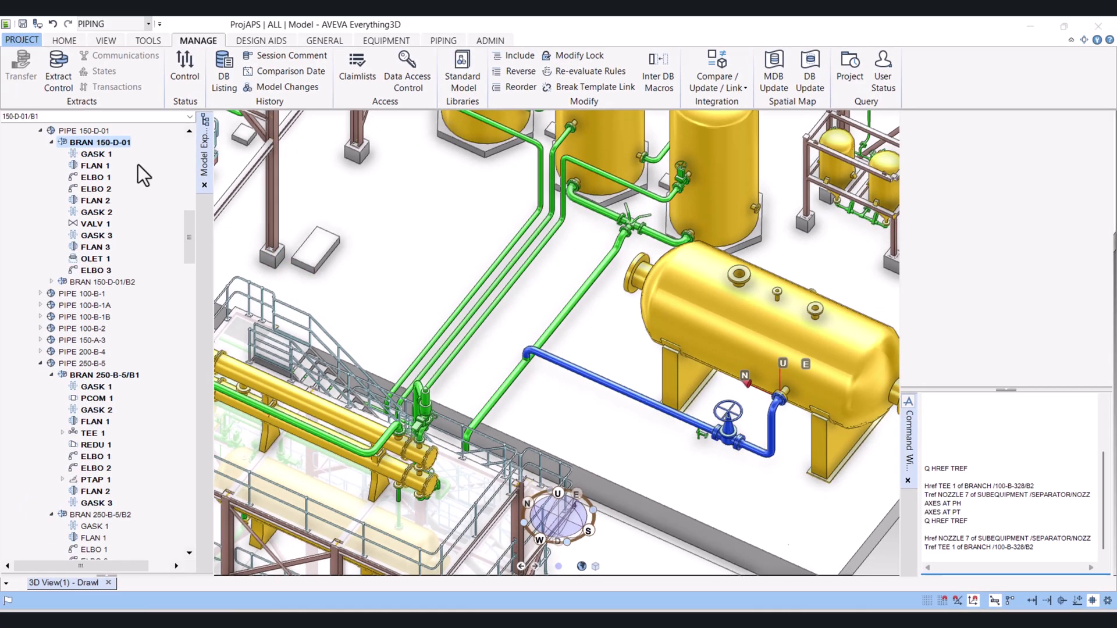
{"action": "type", "text": "AXES AT PT"}
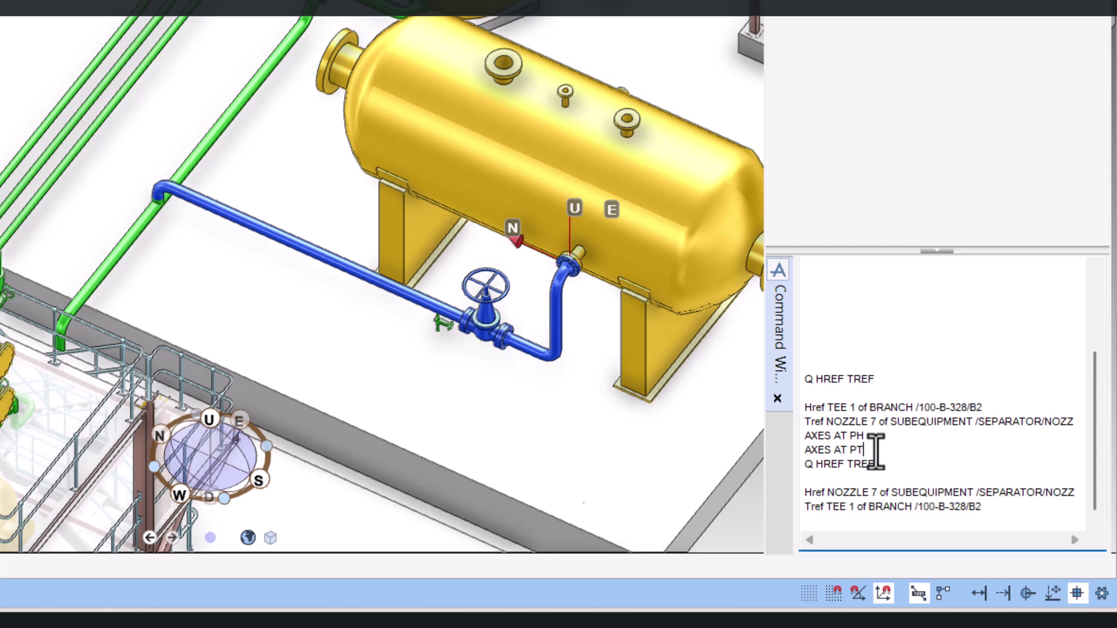
{"action": "key", "text": "Return"}
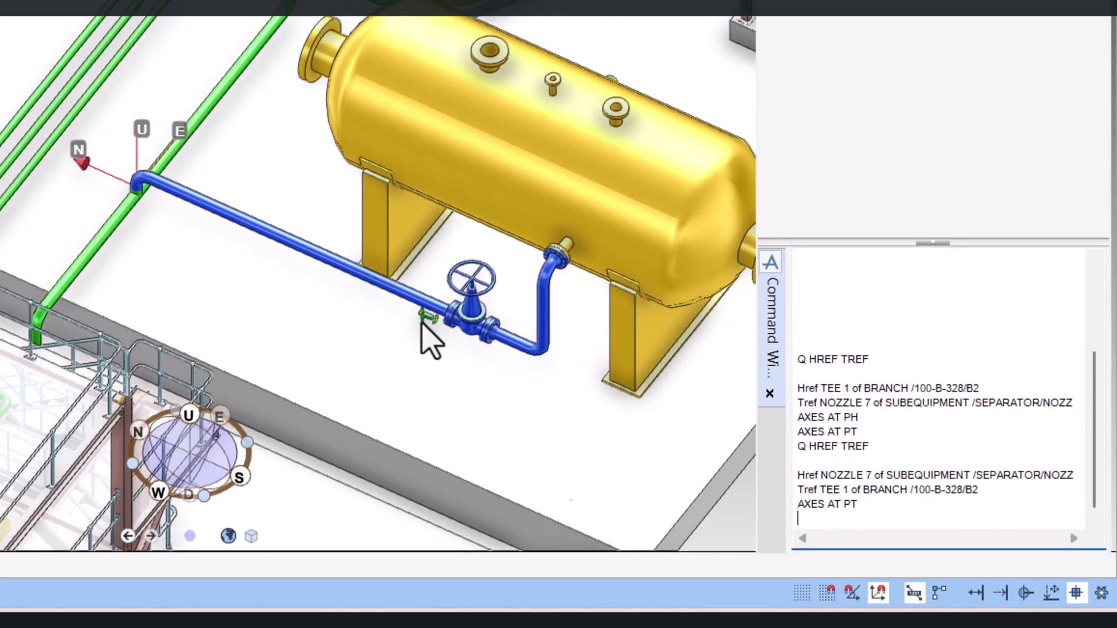
Step: Mark the reversed branch's new head position with AXES AT PH
{"action": "scroll", "coordinate": [184, 209], "scroll_direction": "up", "scroll_amount": 3}
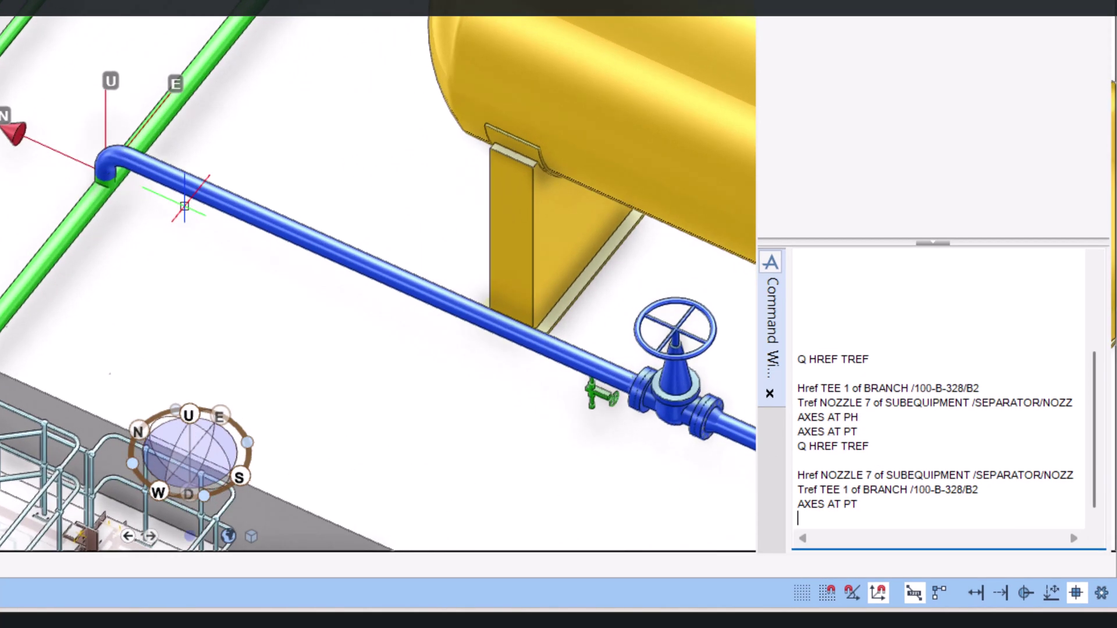
{"action": "scroll", "coordinate": [123, 175], "scroll_direction": "down", "scroll_amount": 4}
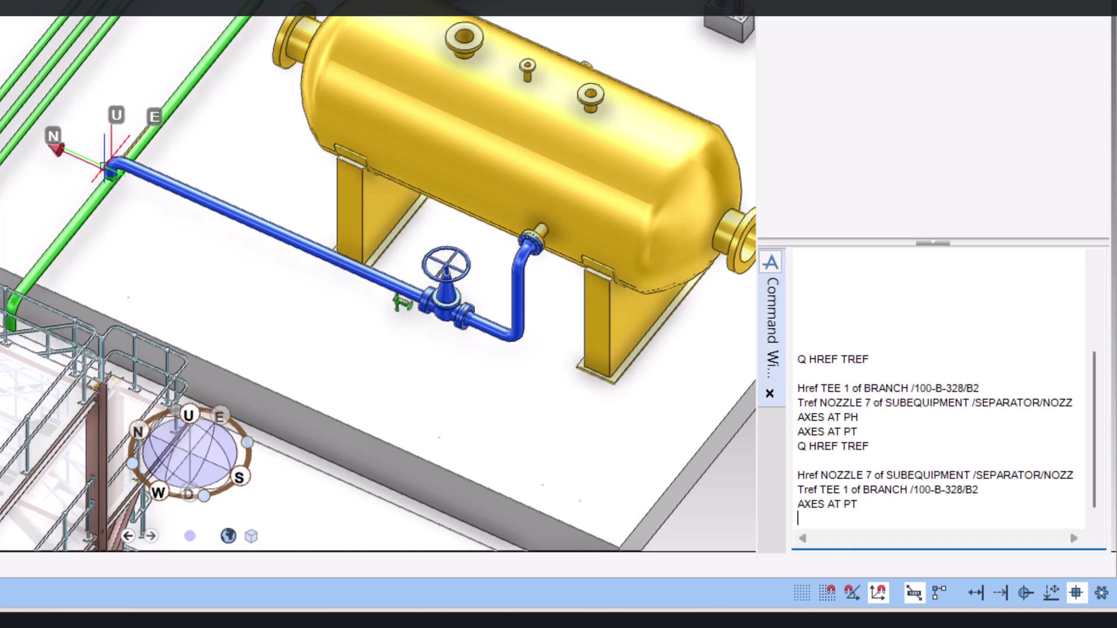
{"action": "type", "text": "AXES AT PH"}
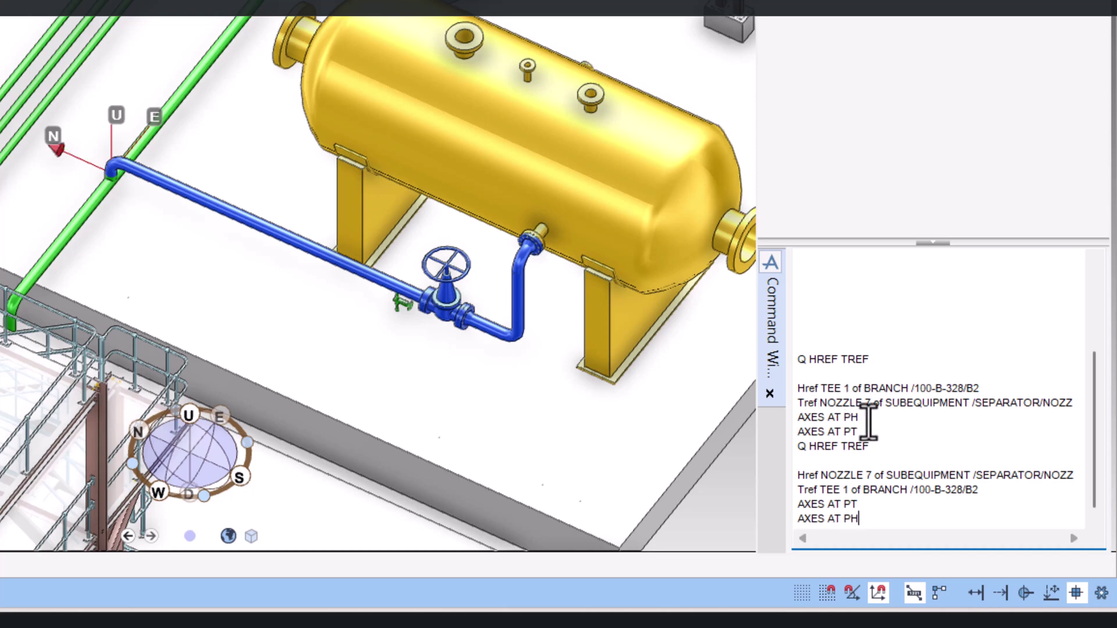
{"action": "key", "text": "Return"}
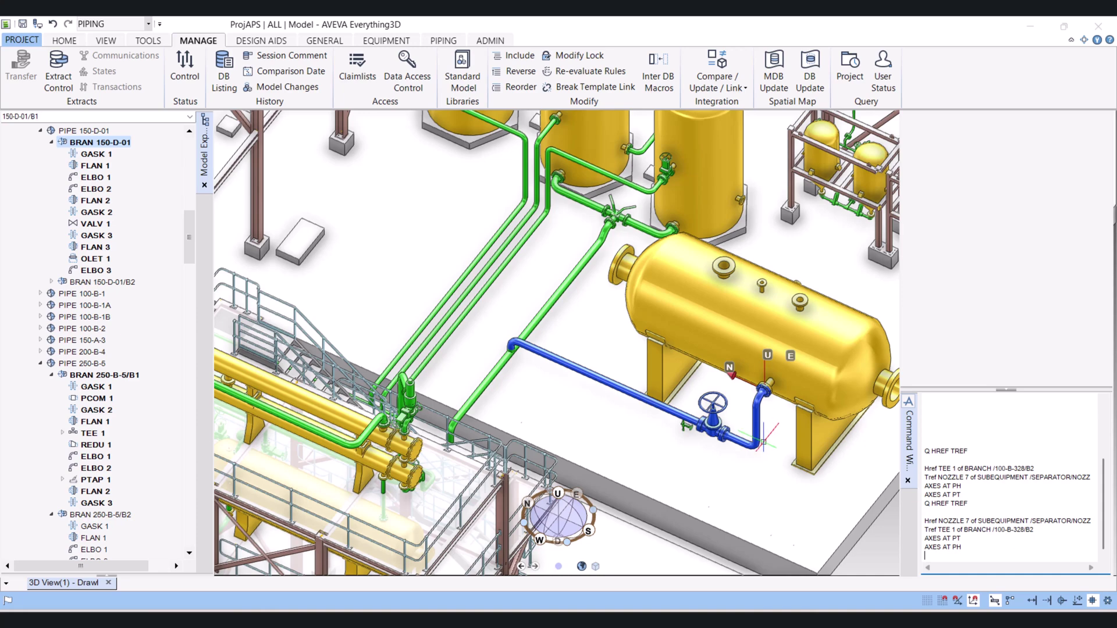
Step: Zoom into the blue pipe and confirm the far bend is ELBO 3 and the nozzle elbow is ELBO 1
{"action": "scroll", "coordinate": [765, 440], "scroll_direction": "down", "scroll_amount": 5}
{"action": "scroll", "coordinate": [782, 432], "scroll_direction": "down", "scroll_amount": 3}
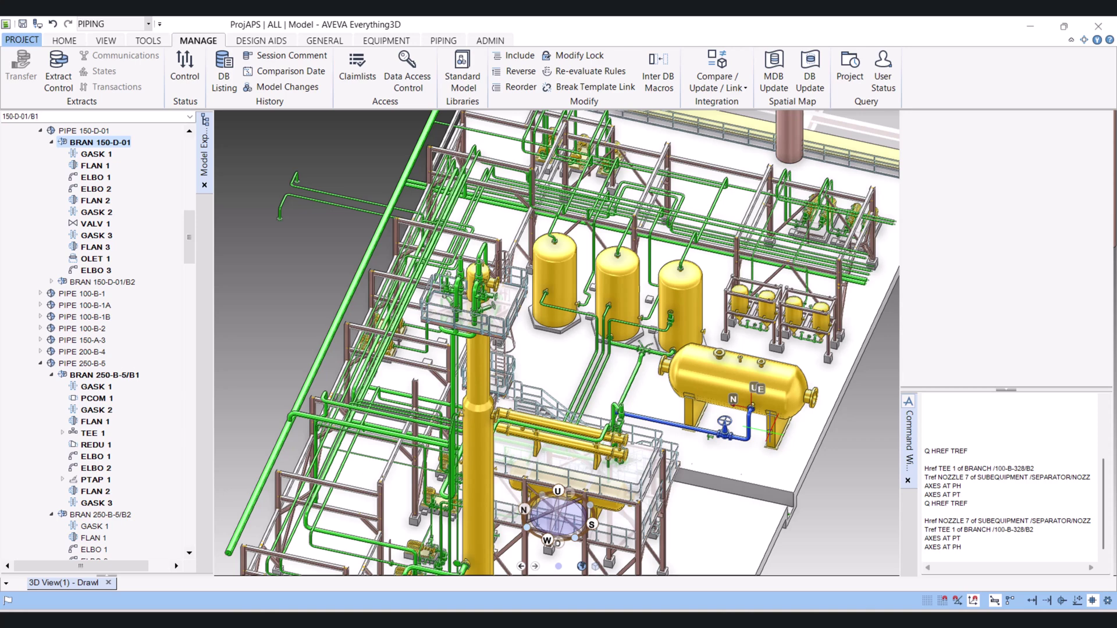
{"action": "scroll", "coordinate": [763, 437], "scroll_direction": "up", "scroll_amount": 3}
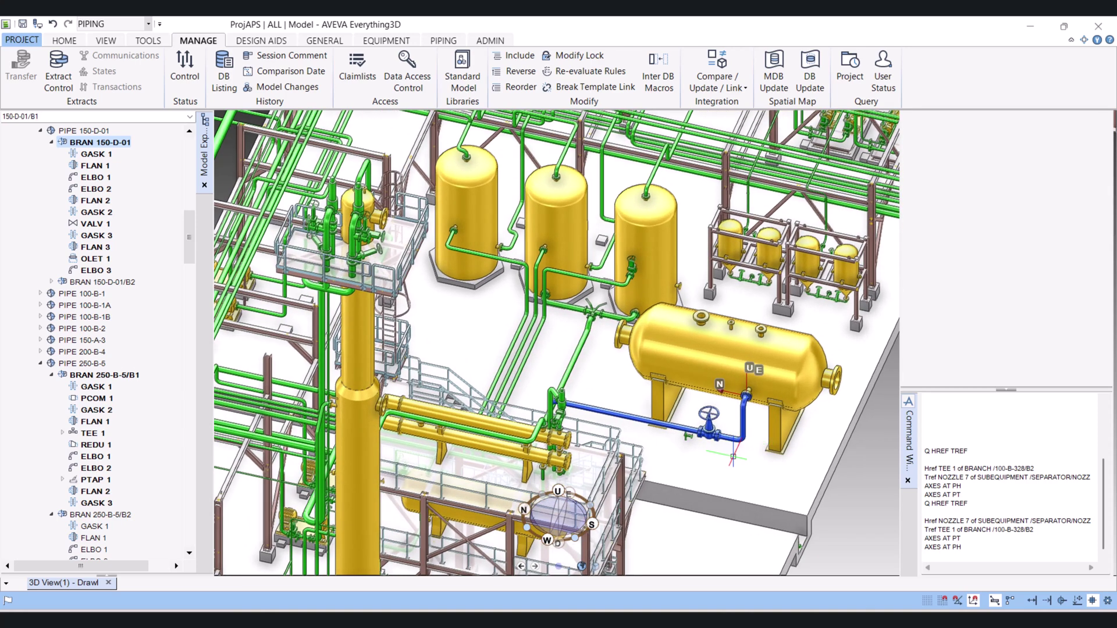
{"action": "scroll", "coordinate": [733, 457], "scroll_direction": "up", "scroll_amount": 3}
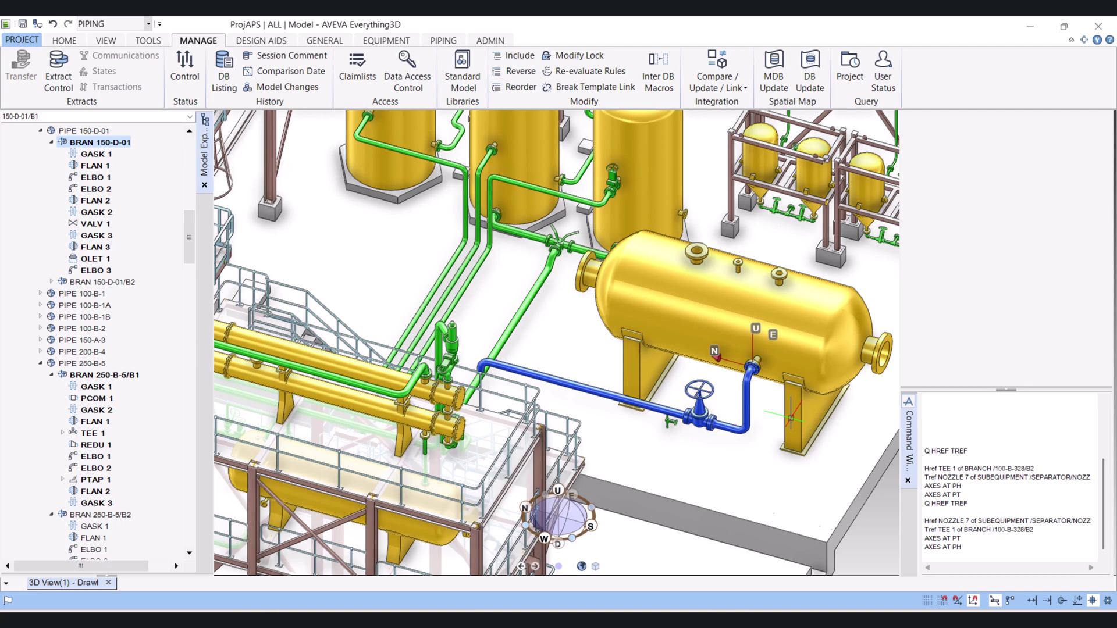
{"action": "scroll", "coordinate": [755, 366], "scroll_direction": "up", "scroll_amount": 3}
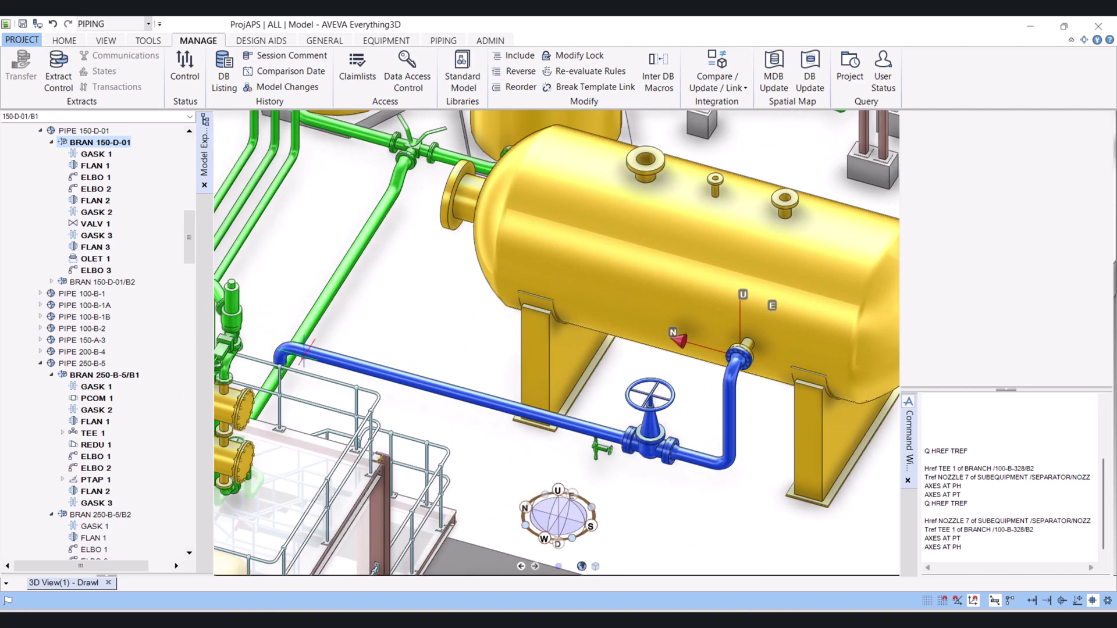
{"action": "scroll", "coordinate": [432, 332], "scroll_direction": "down", "scroll_amount": 4}
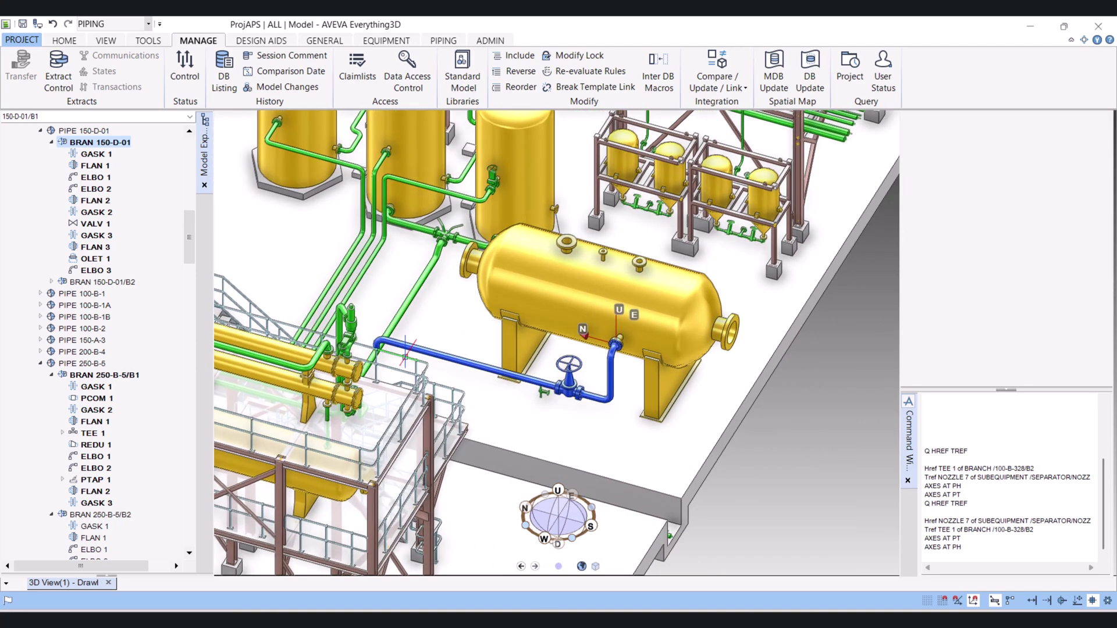
{"action": "scroll", "coordinate": [369, 336], "scroll_direction": "up", "scroll_amount": 4}
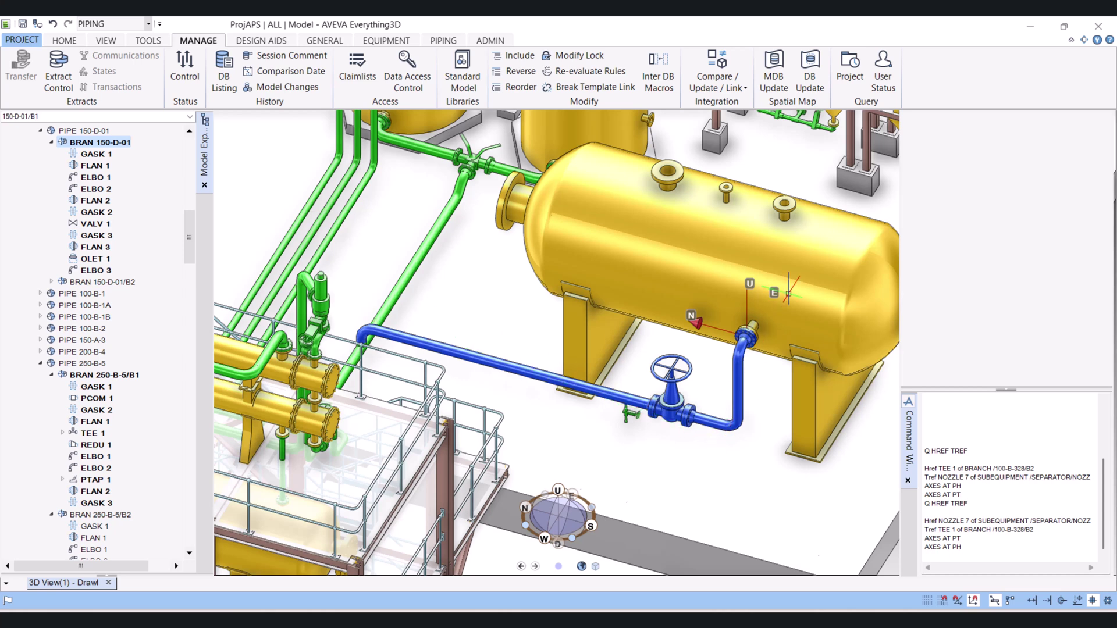
{"action": "left_click", "coordinate": [366, 333]}
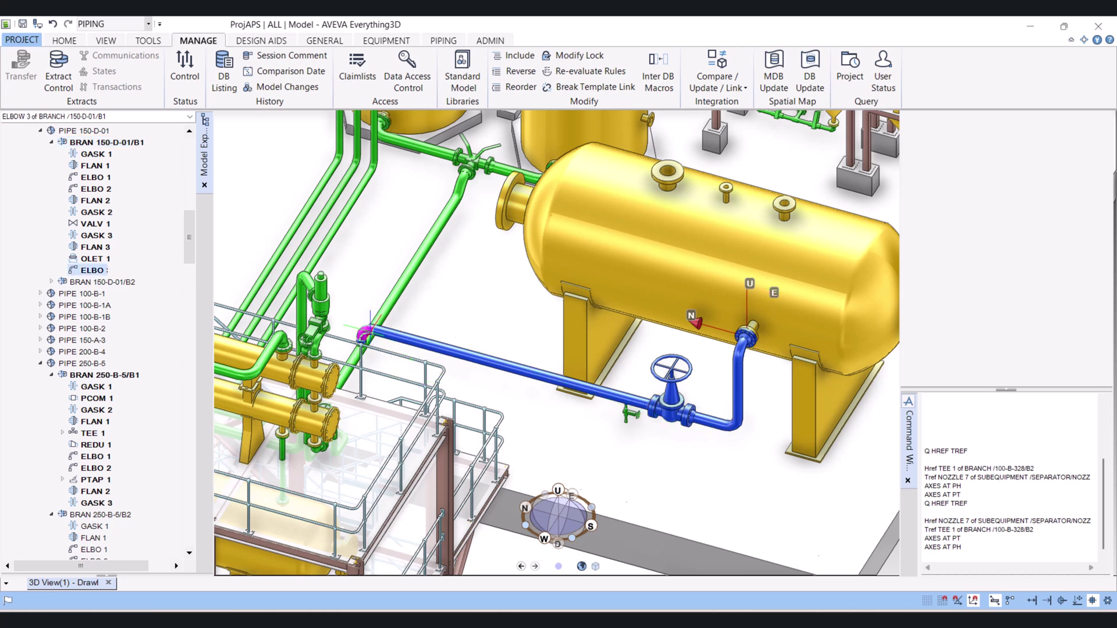
{"action": "left_click", "coordinate": [739, 352]}
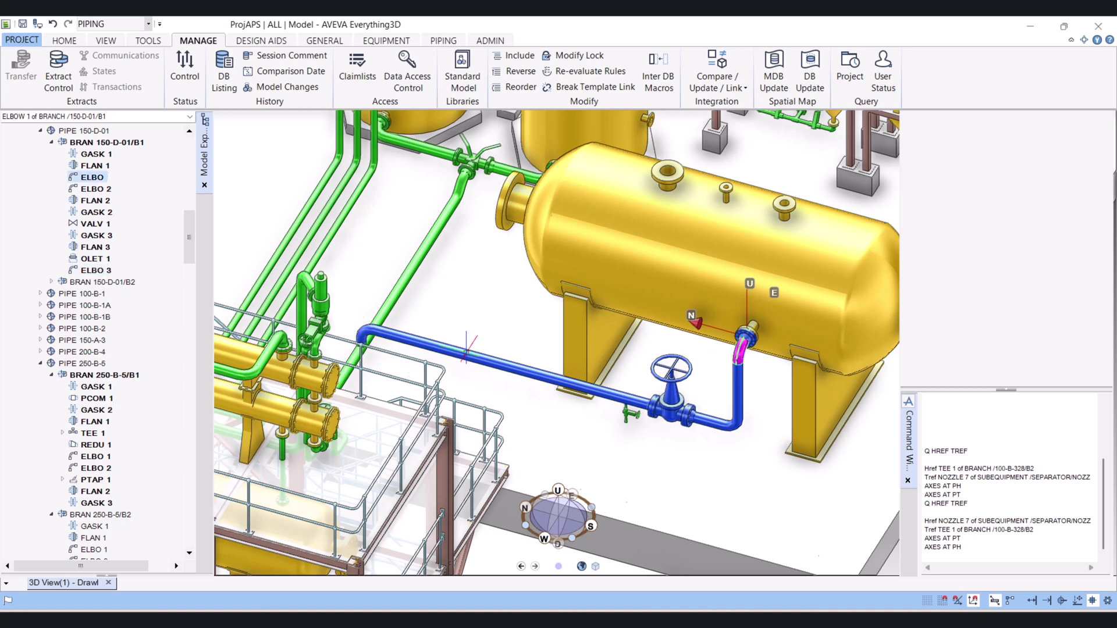
{"action": "scroll", "coordinate": [467, 348], "scroll_direction": "down", "scroll_amount": 4}
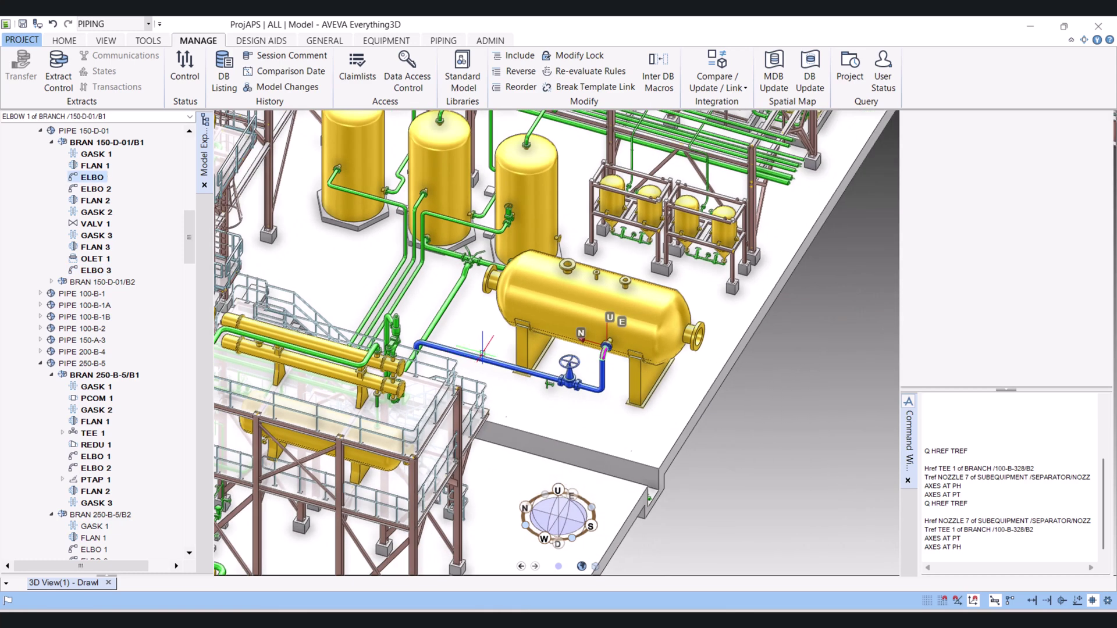